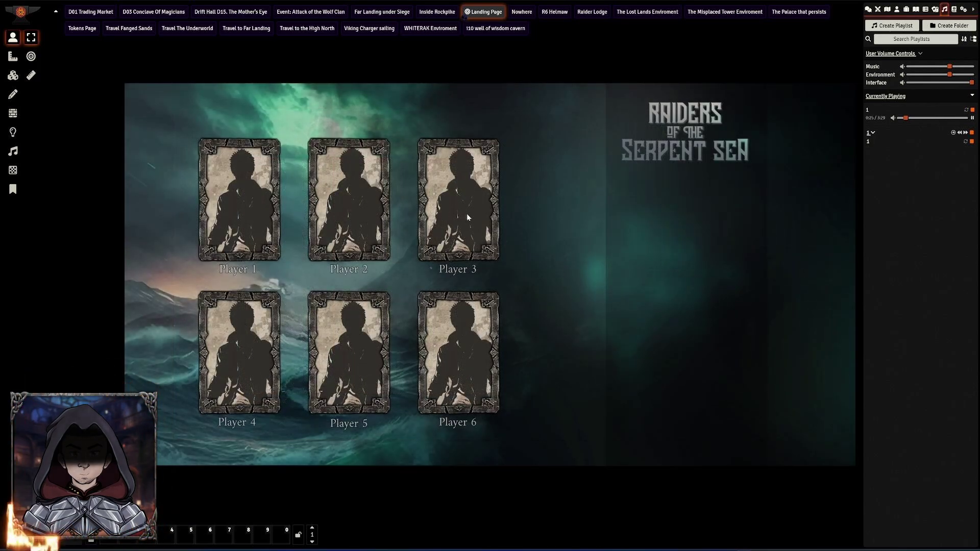
# Step: On the Tiles layer, open a player card tile's configuration and close it again
pyautogui.click(12, 75)
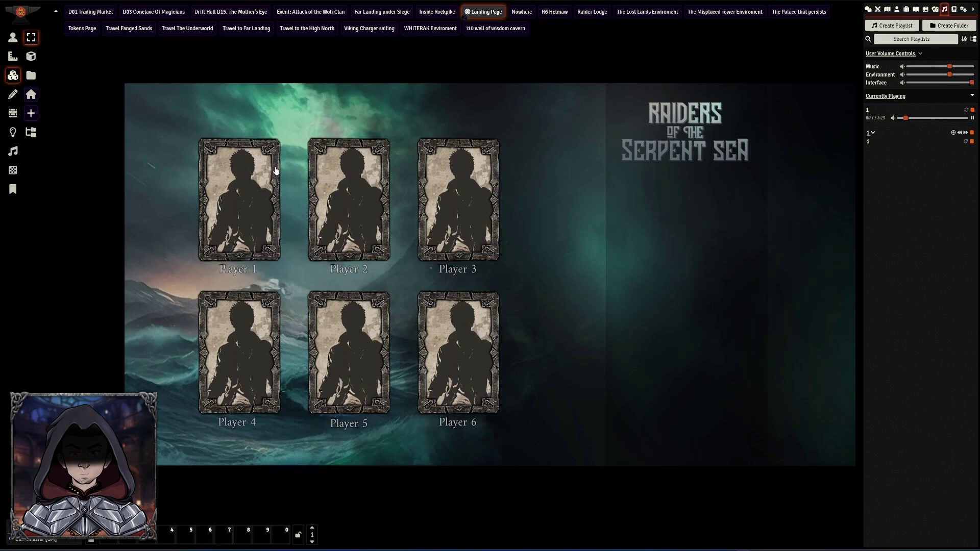
pyautogui.doubleClick(258, 178)
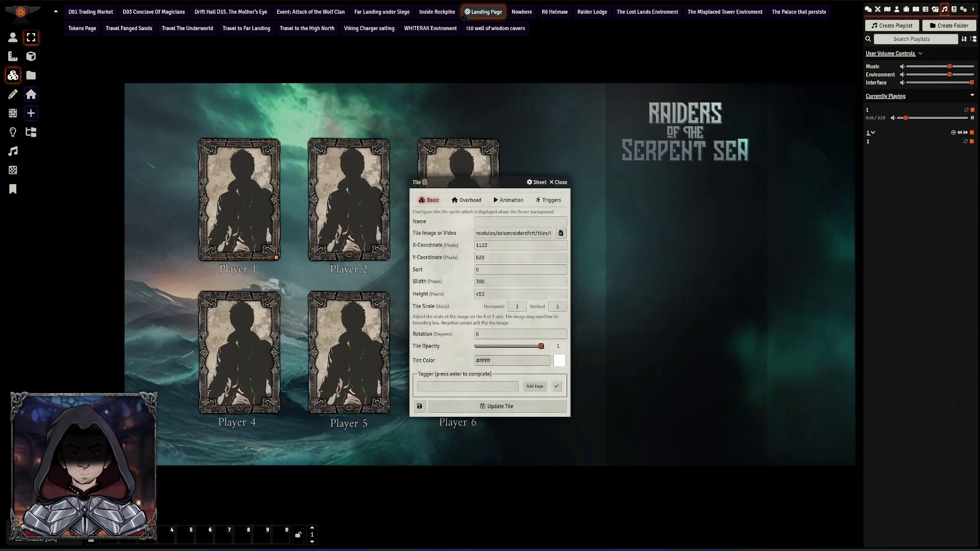
pyautogui.click(560, 182)
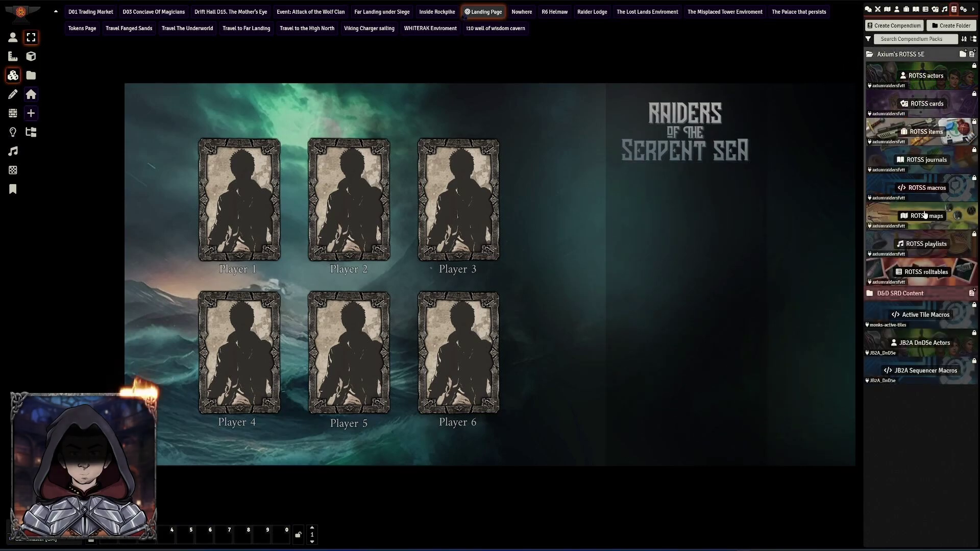
# Step: Open the ROTSS maps compendium and expand its Chapter 11, Chapter 3 and Chapter 6 folders
pyautogui.click(901, 215)
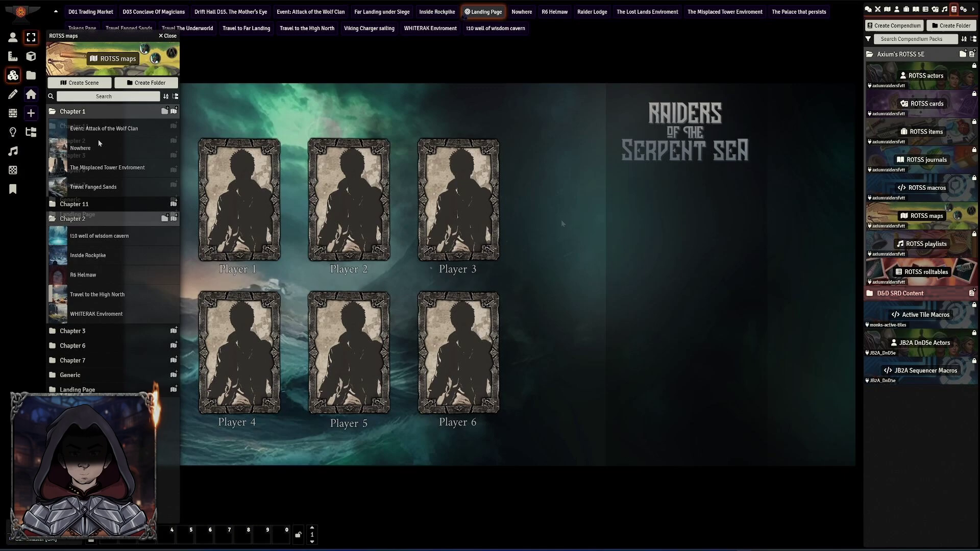
pyautogui.click(106, 204)
pyautogui.click(114, 351)
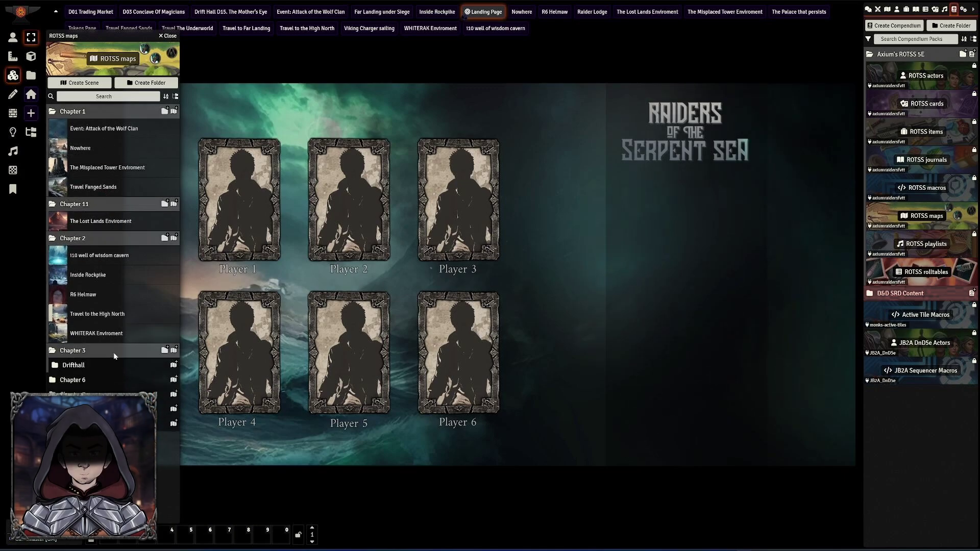
pyautogui.click(100, 379)
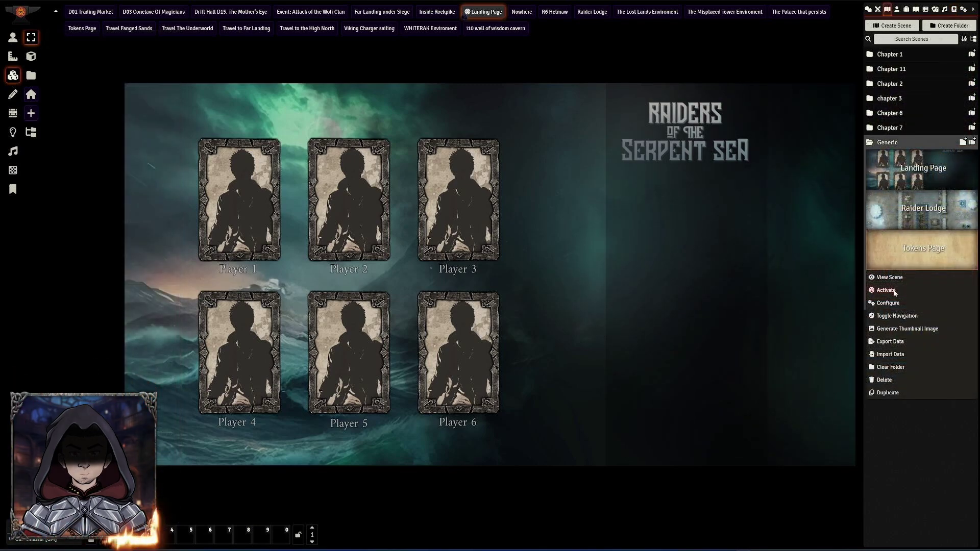
# Step: Activate the Tokens Page scene, then zoom out and pan across its sheet of tokens
pyautogui.click(890, 290)
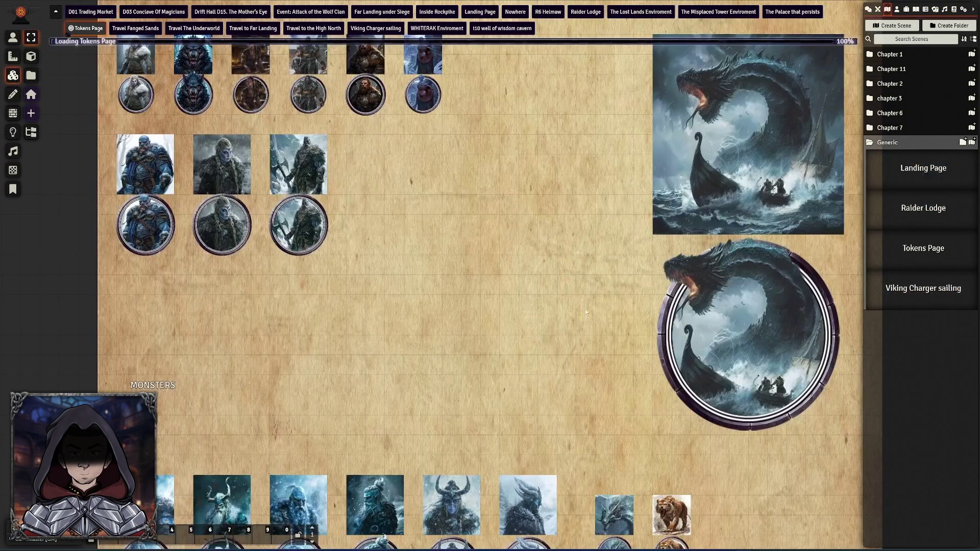
pyautogui.scroll(-5, 397, 312)
pyautogui.scroll(-3, 399, 315)
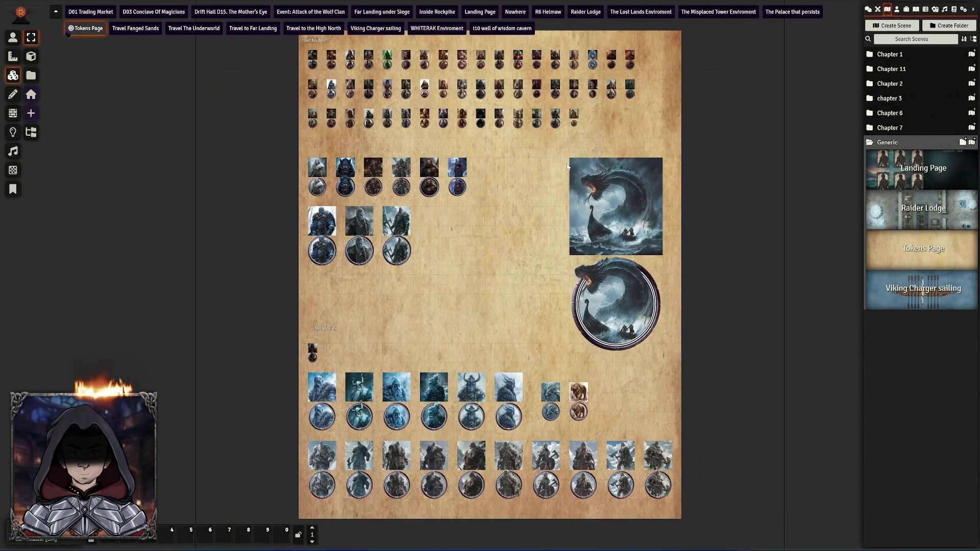
pyautogui.press('Up')
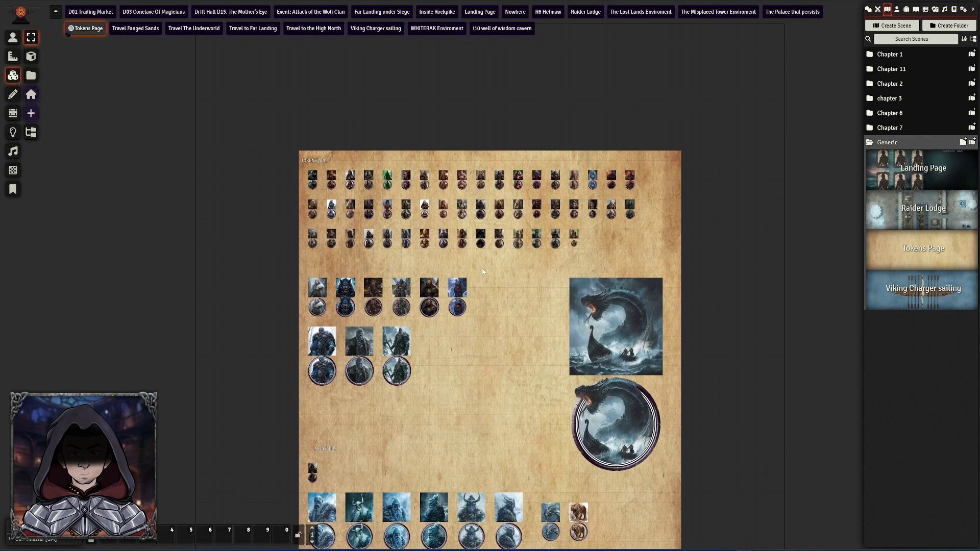
pyautogui.scroll(-5, 485, 273)
pyautogui.scroll(11, 487, 273)
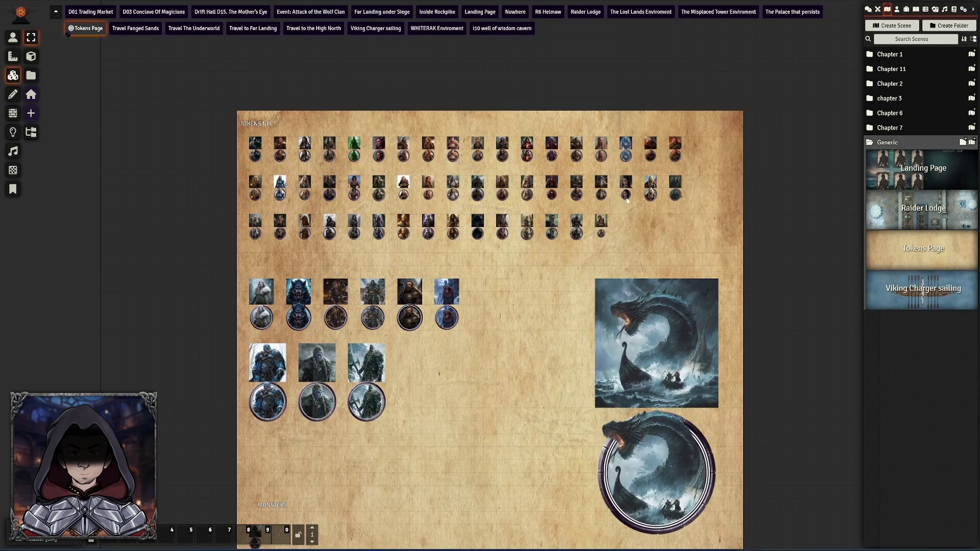
# Step: Expand the Chapter 1 scenes folder and view the Travel Fanged Sands scene
pyautogui.click(888, 54)
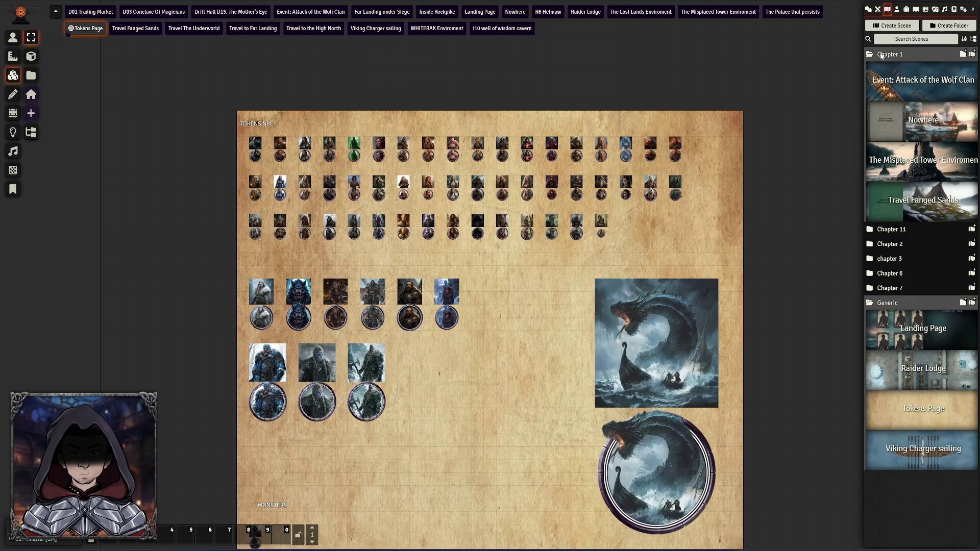
pyautogui.rightClick(903, 206)
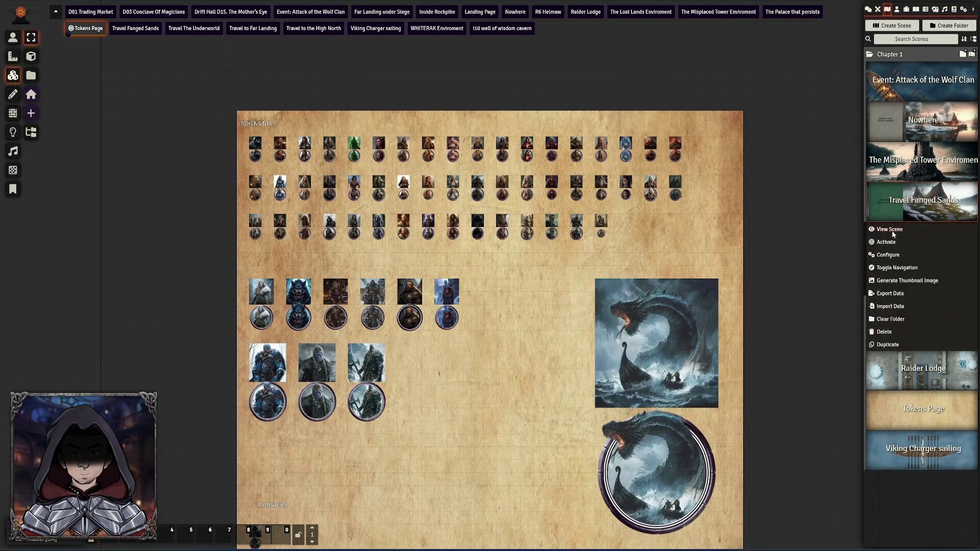
pyautogui.click(890, 231)
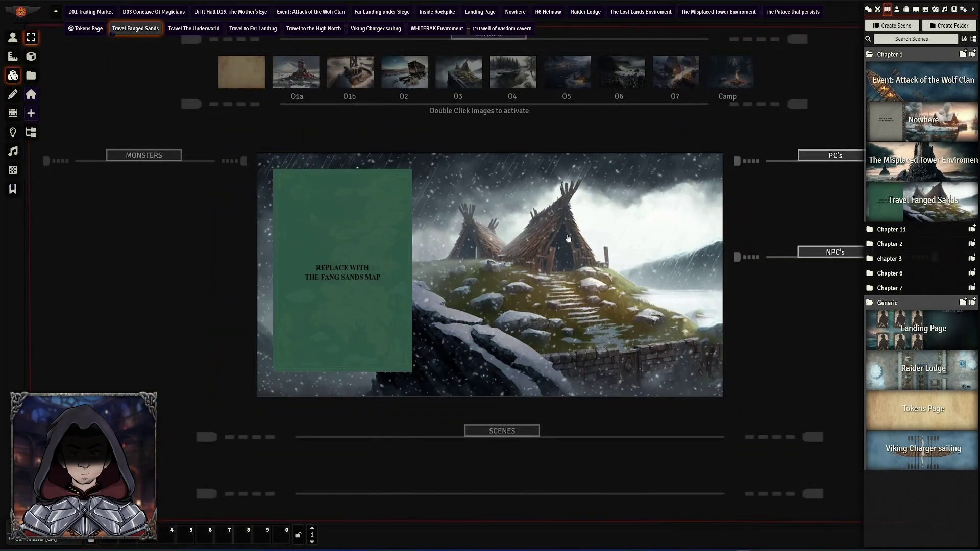
pyautogui.scroll(-3, 568, 239)
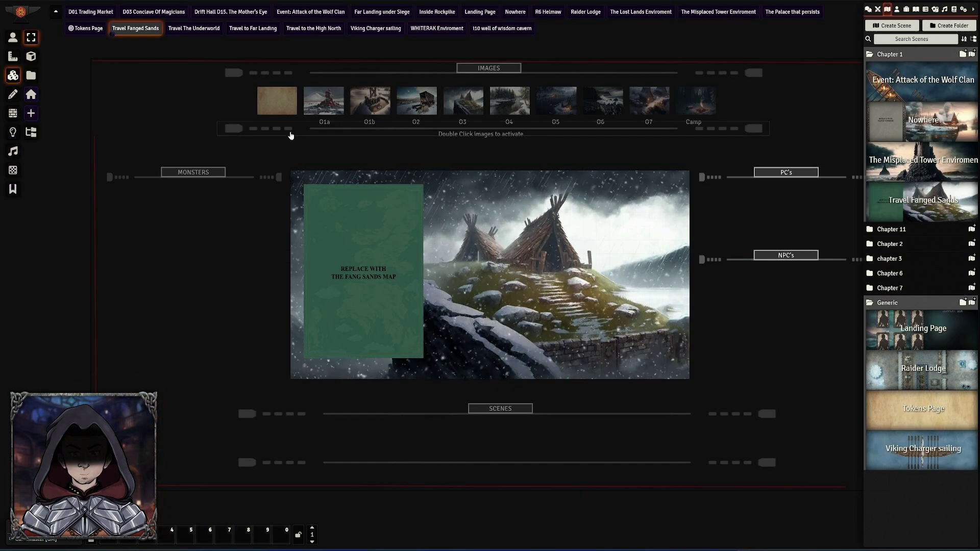
pyautogui.doubleClick(324, 102)
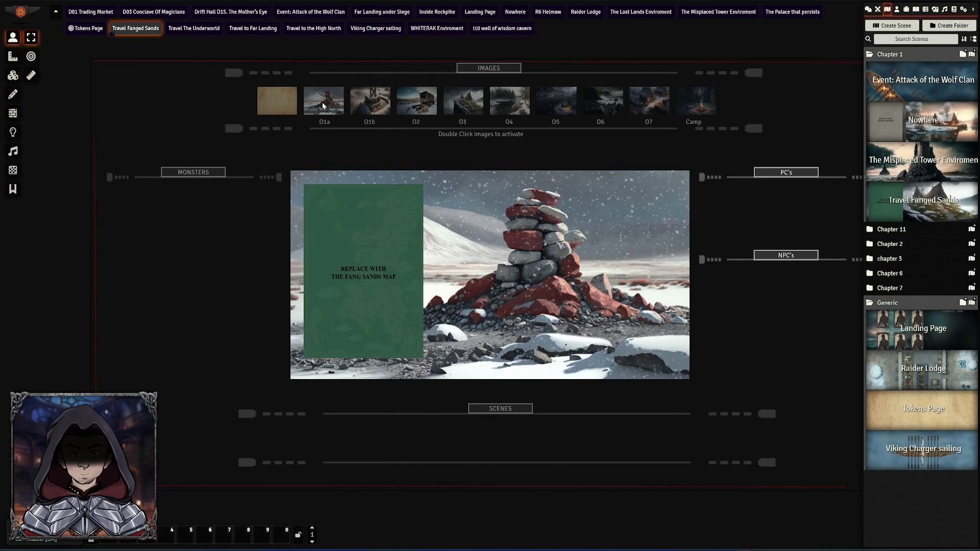
pyautogui.doubleClick(380, 114)
pyautogui.doubleClick(411, 111)
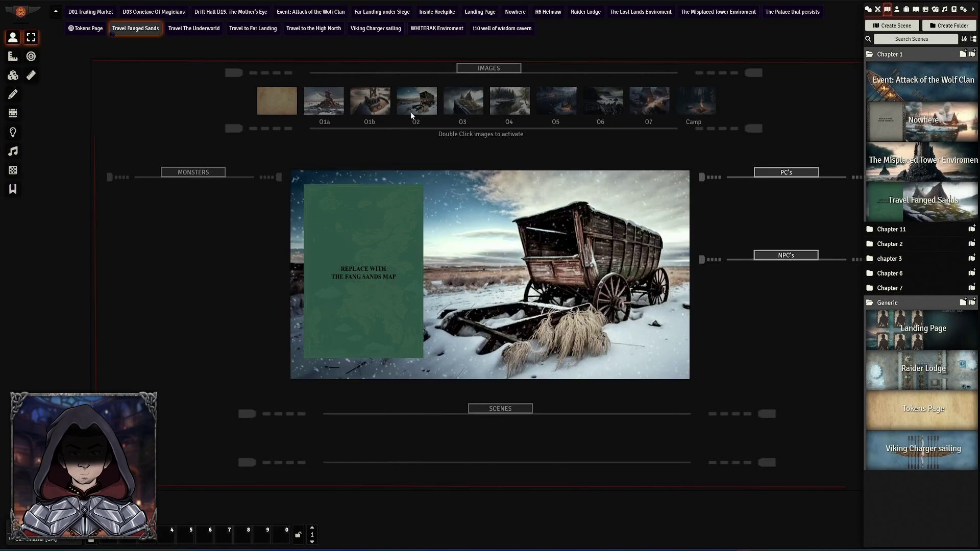
pyautogui.doubleClick(461, 108)
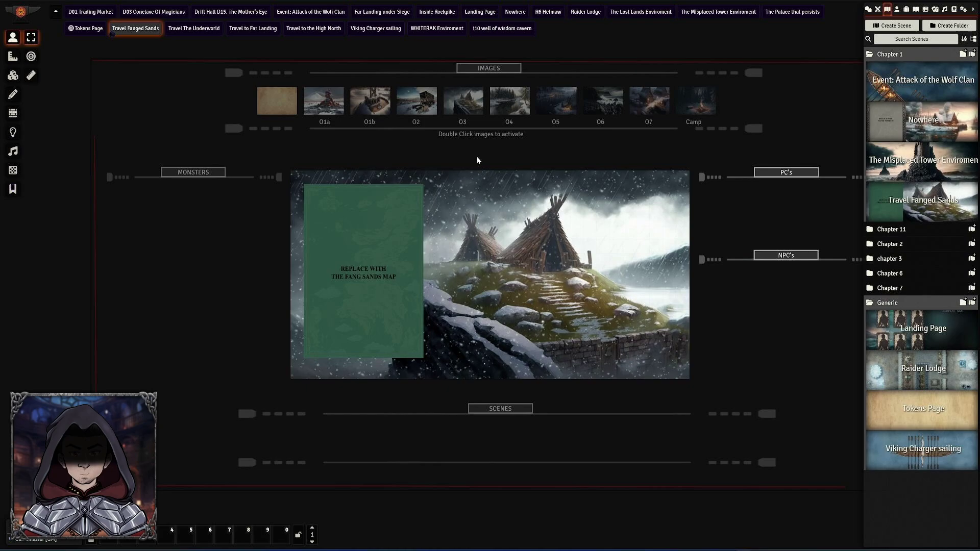
pyautogui.doubleClick(513, 108)
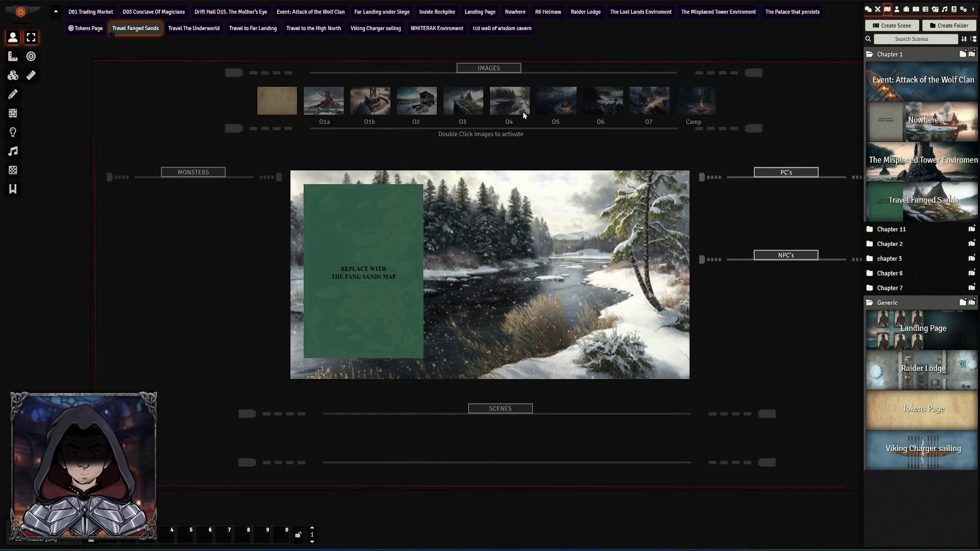
pyautogui.doubleClick(561, 107)
pyautogui.doubleClick(608, 106)
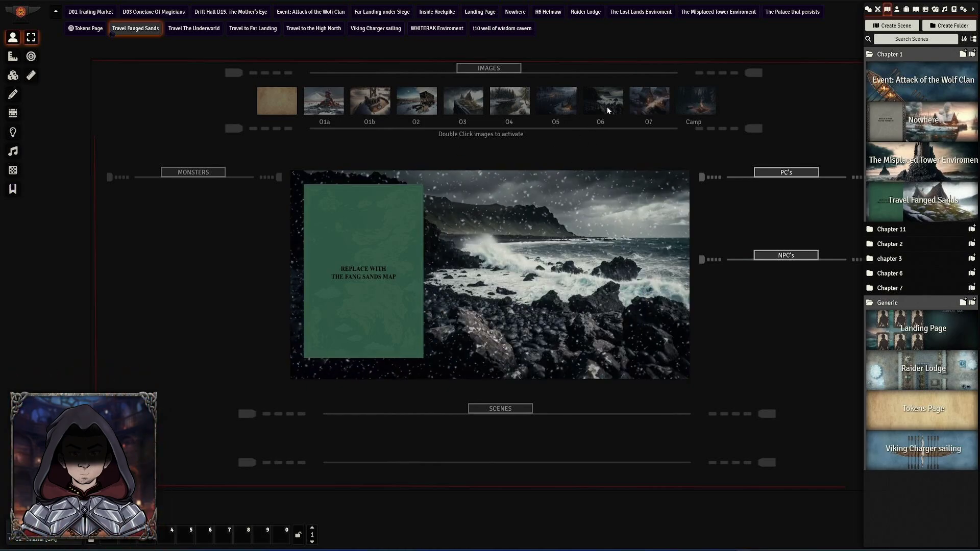
pyautogui.doubleClick(650, 100)
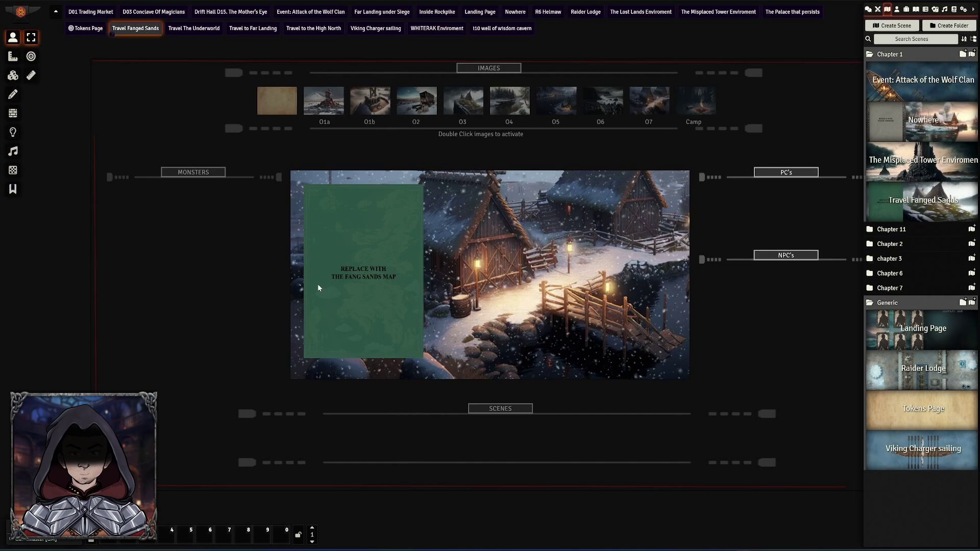
pyautogui.doubleClick(700, 106)
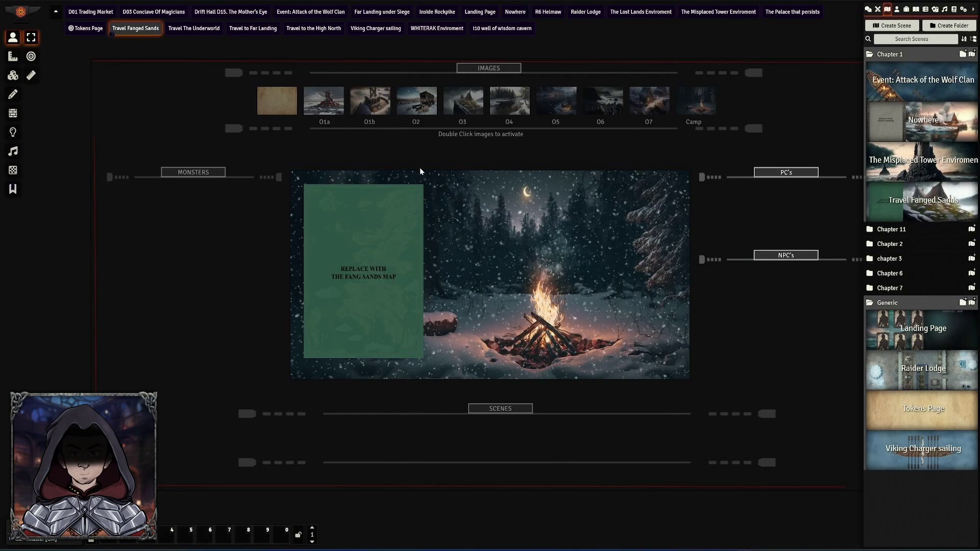
pyautogui.scroll(1, 587, 218)
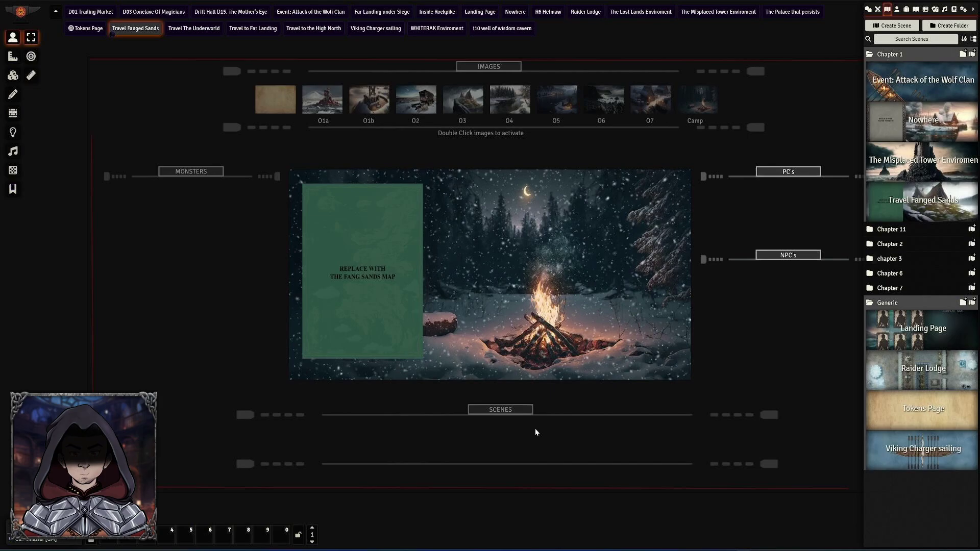
# Step: View The Misplaced Tower Enviroment scene and zoom around it
pyautogui.rightClick(897, 167)
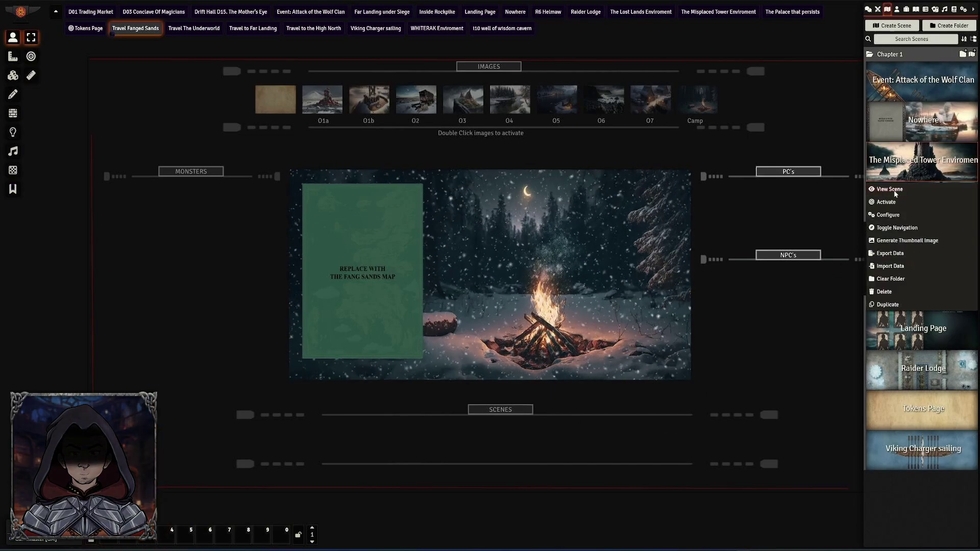
pyautogui.click(890, 189)
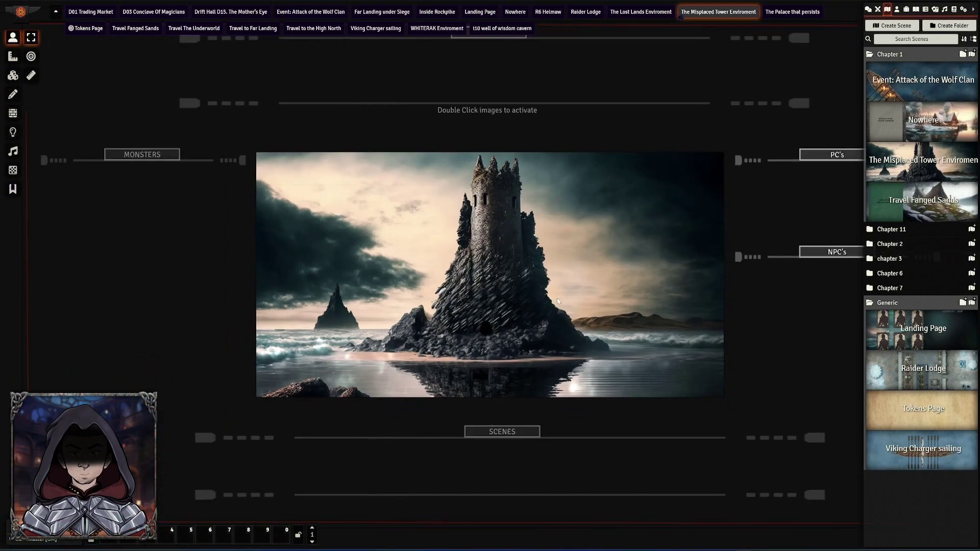
pyautogui.scroll(-1, 556, 301)
pyautogui.scroll(1, 556, 301)
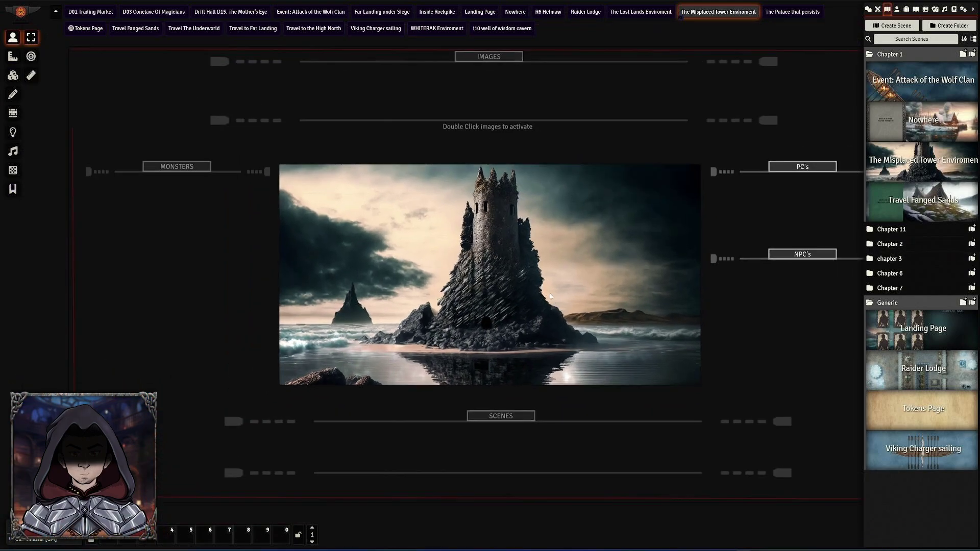
pyautogui.scroll(1, 552, 297)
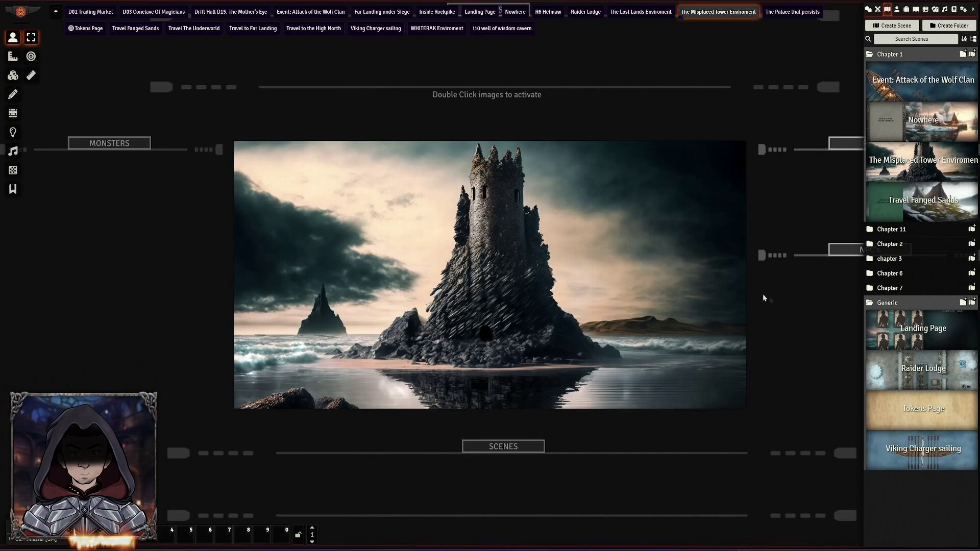
# Step: View the Event: Attack of the Wolf Clan scene and collapse the Chapter 1 folder
pyautogui.rightClick(900, 87)
pyautogui.click(895, 112)
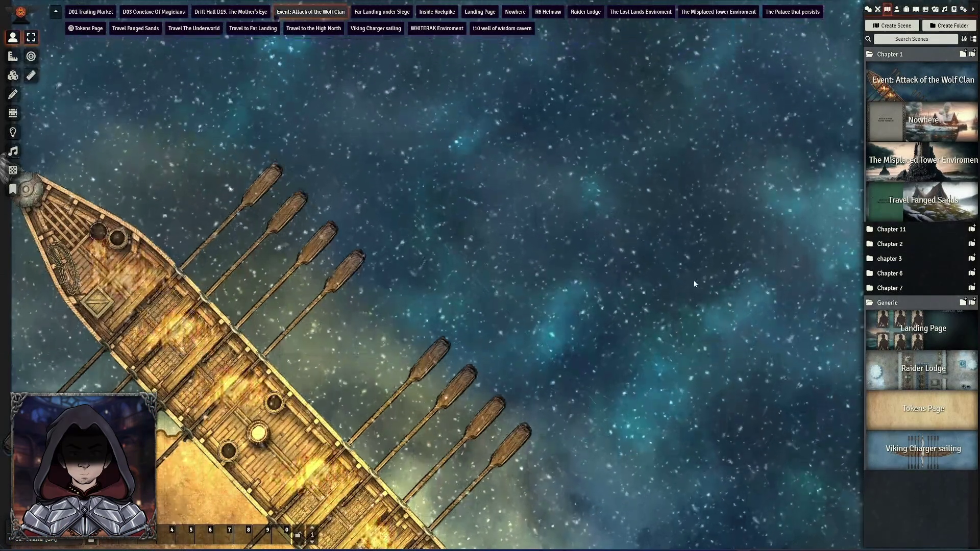
pyautogui.scroll(-5, 694, 281)
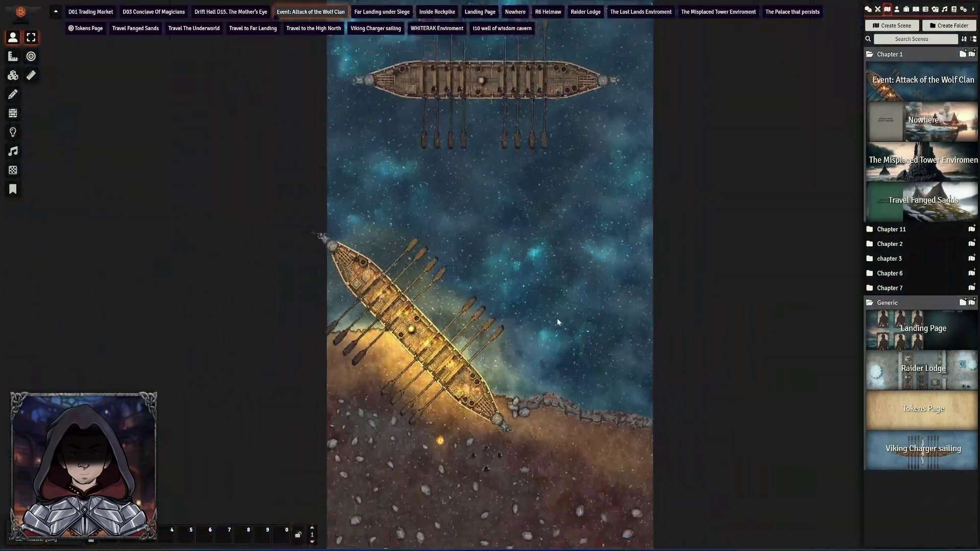
pyautogui.scroll(-2, 554, 347)
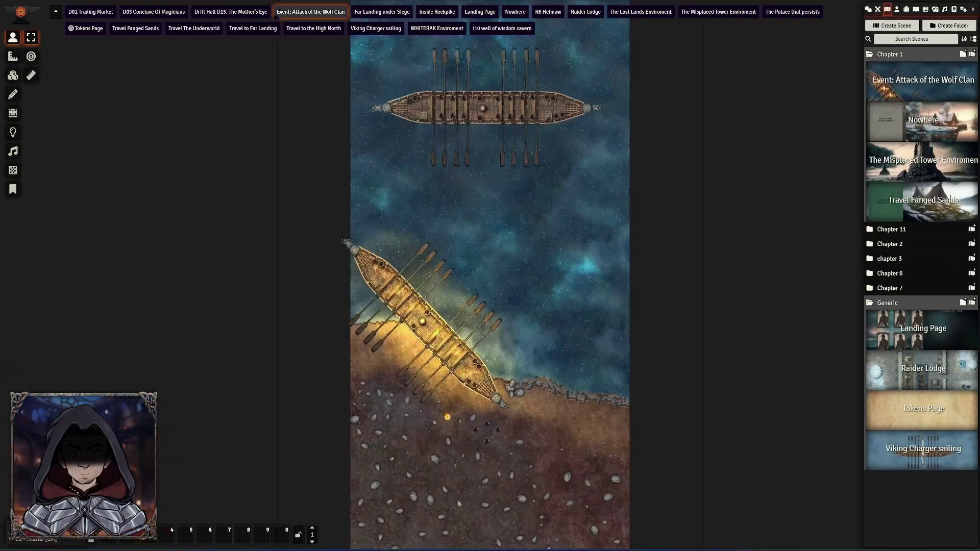
pyautogui.scroll(-3, 513, 472)
pyautogui.scroll(4, 513, 472)
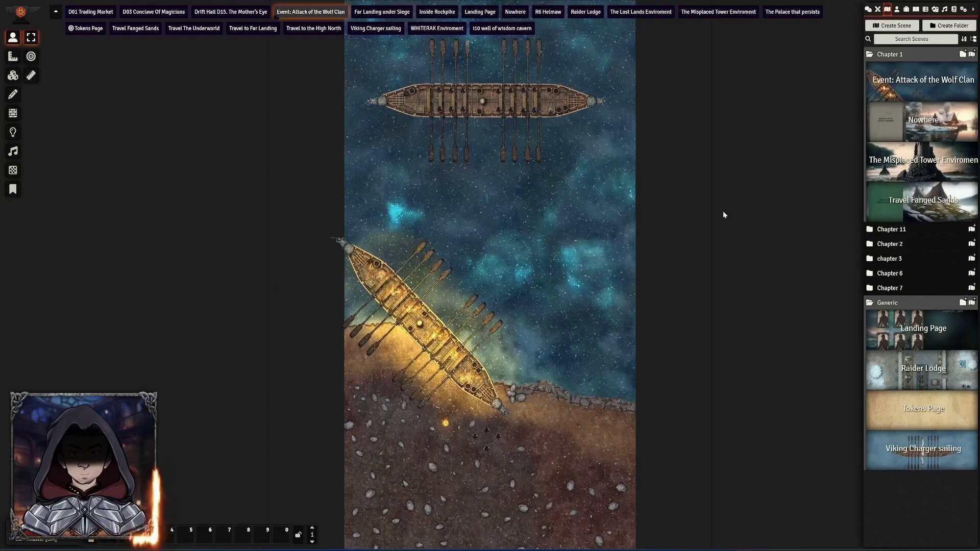
pyautogui.click(889, 54)
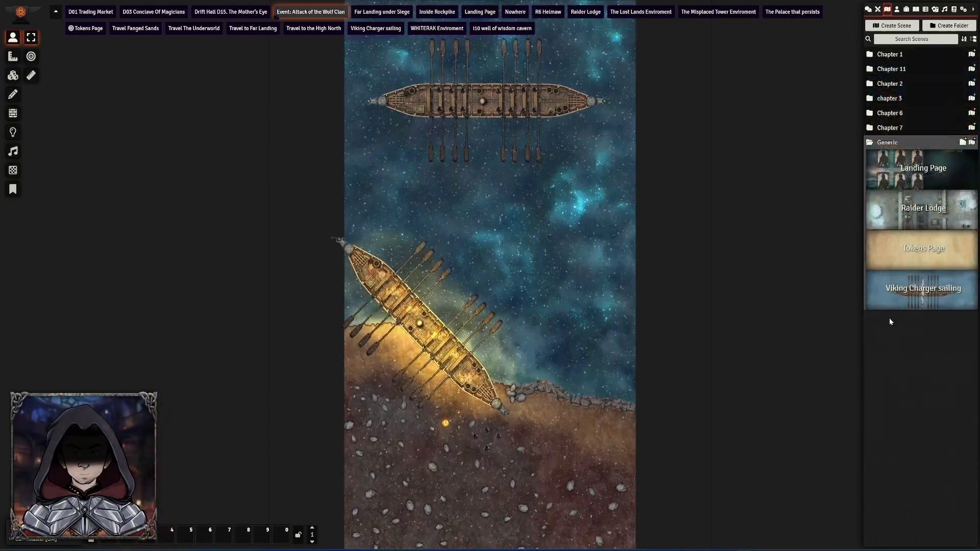
# Step: View the Raider Lodge map, then switch to the Viking Charger sailing scene
pyautogui.rightClick(909, 215)
pyautogui.click(895, 239)
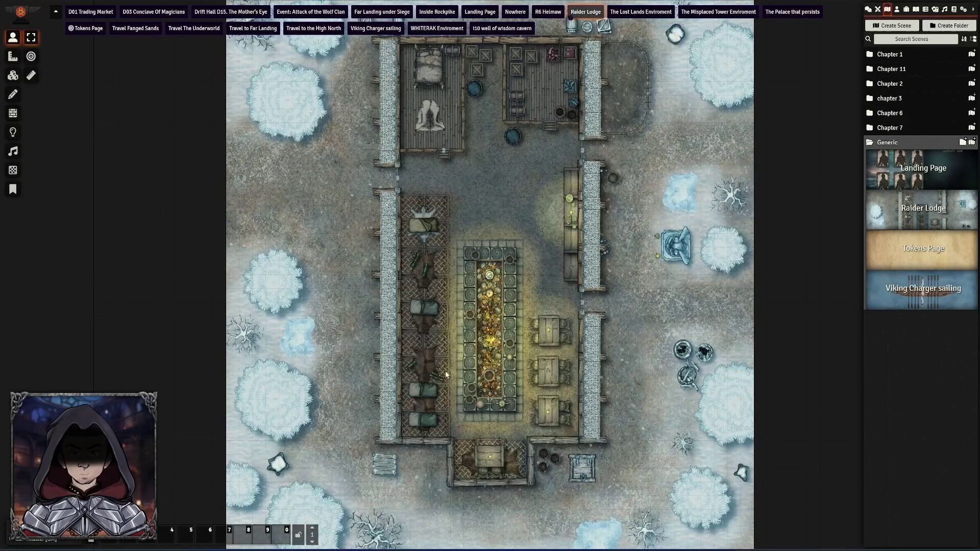
pyautogui.scroll(1, 511, 256)
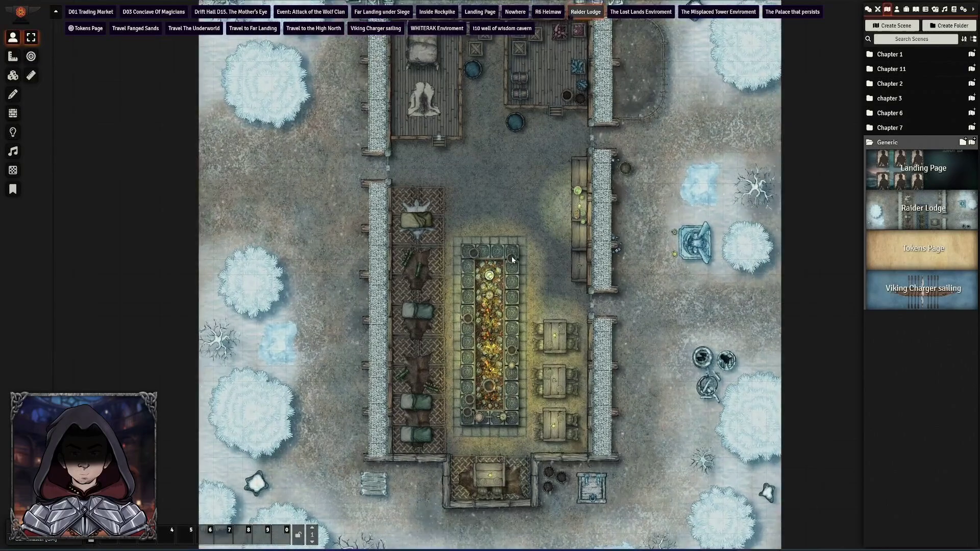
pyautogui.click(376, 28)
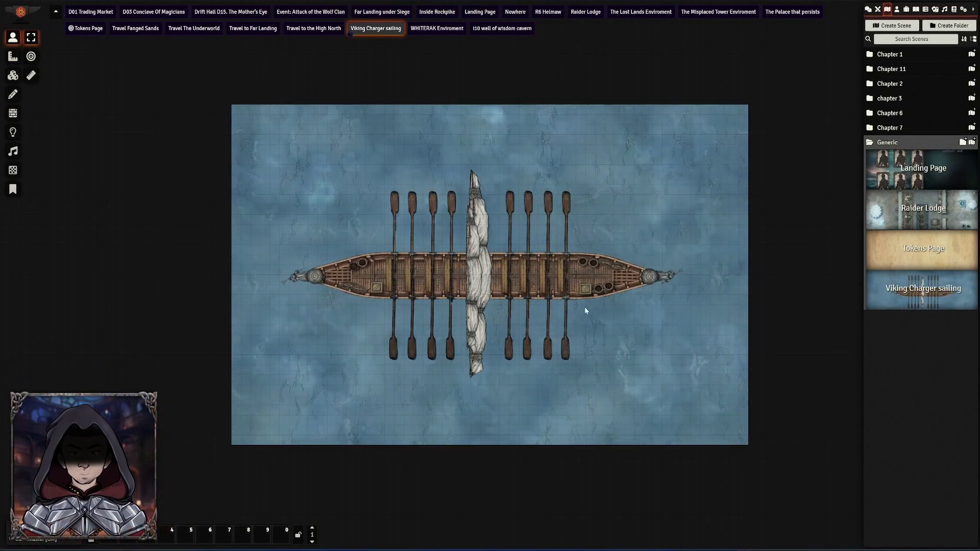
# Step: Switch to Far Landing under Siege, then view Drift Hall D15. The Mother's Eye from chapter 3's Drifthall folder
pyautogui.click(874, 145)
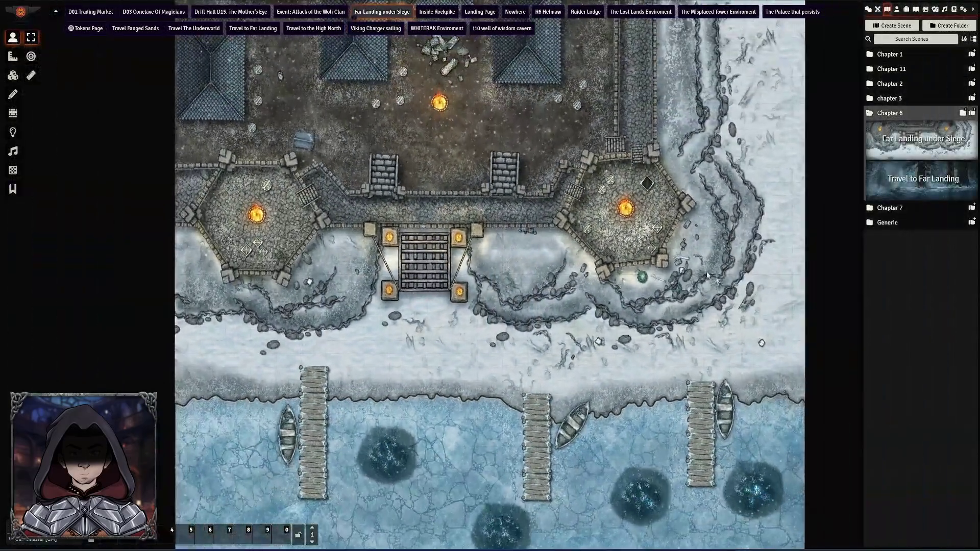
pyautogui.click(874, 113)
pyautogui.click(879, 98)
pyautogui.click(881, 113)
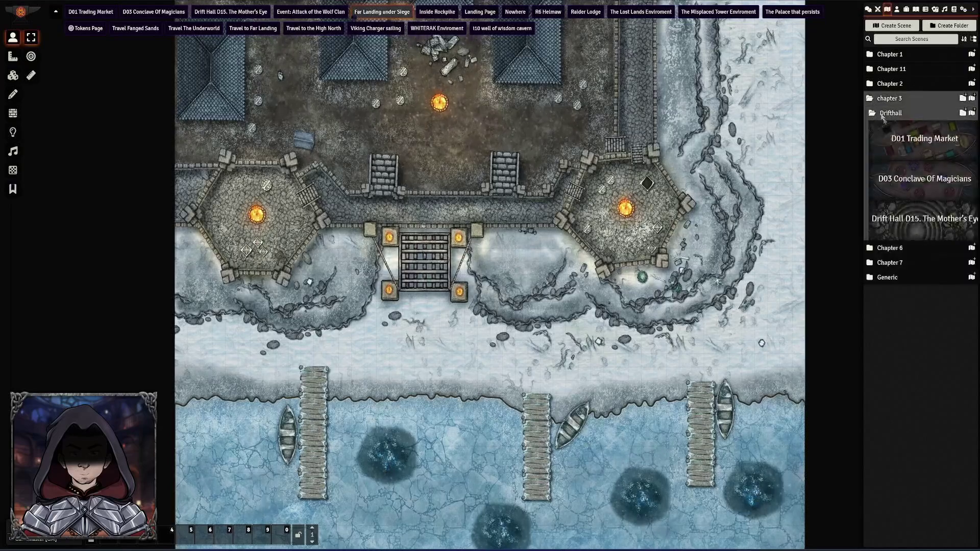
pyautogui.rightClick(898, 227)
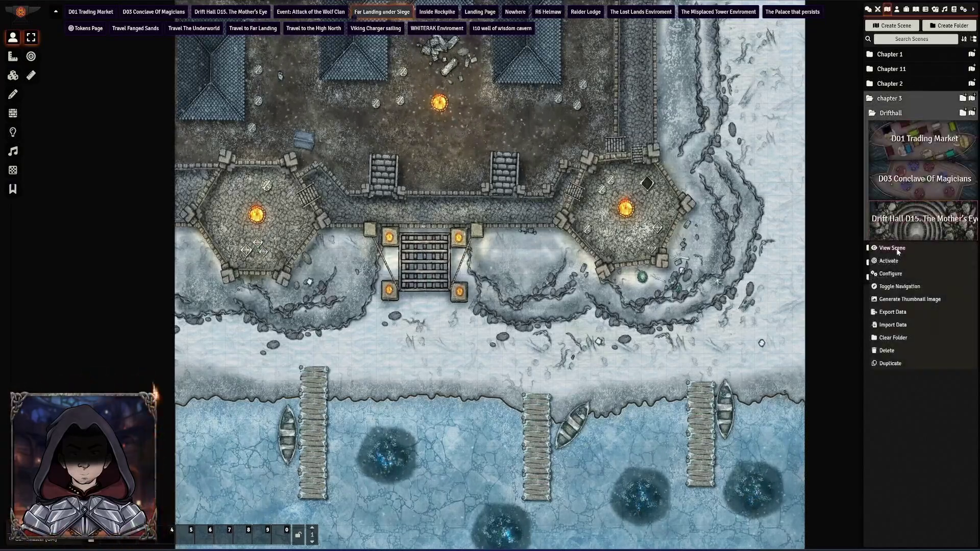
pyautogui.click(892, 248)
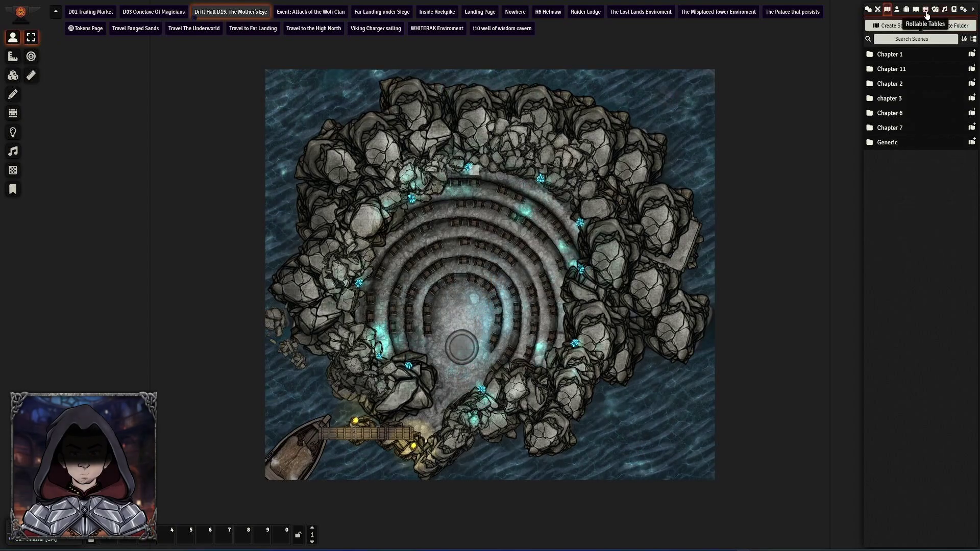
# Step: Show the Rollable Tables directory with its Names folder of Baendur and Raider tables
pyautogui.click(925, 10)
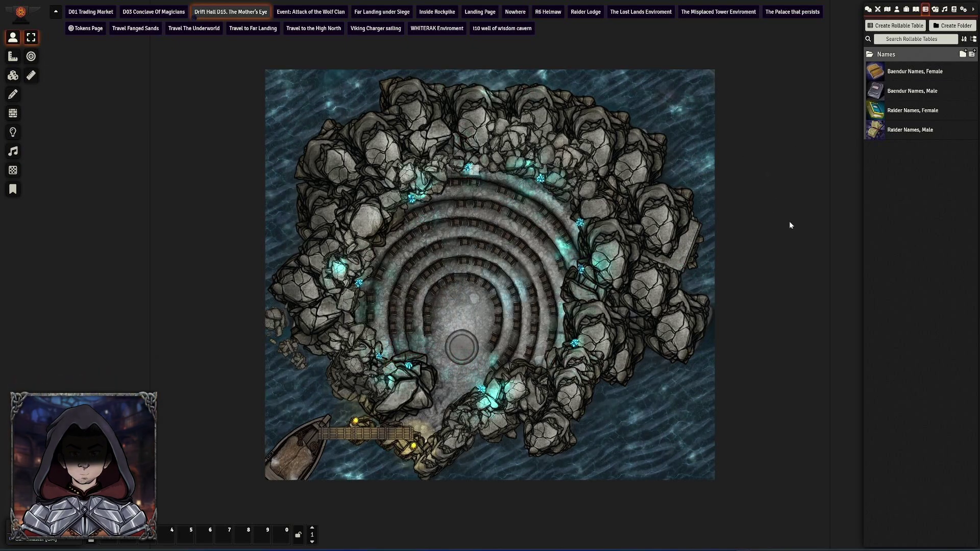
pyautogui.scroll(2, 784, 239)
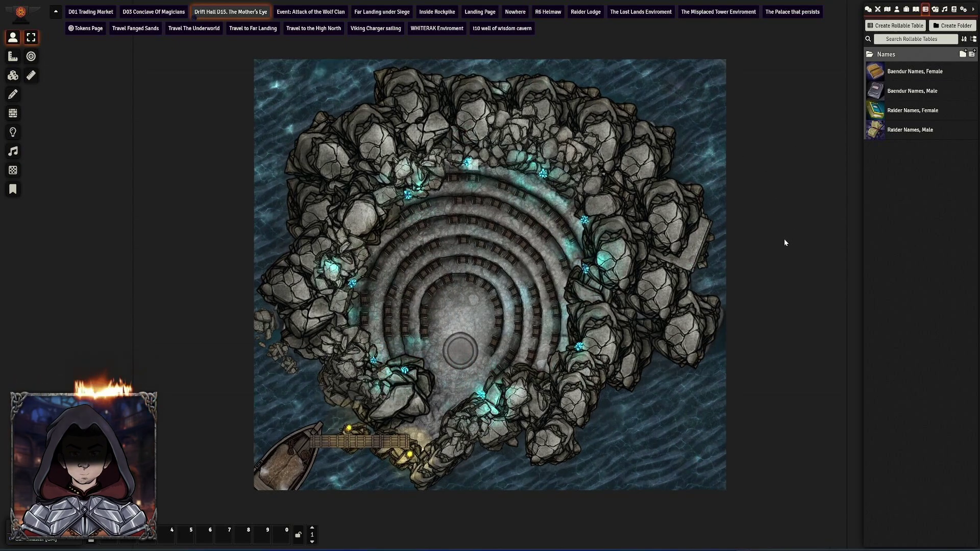